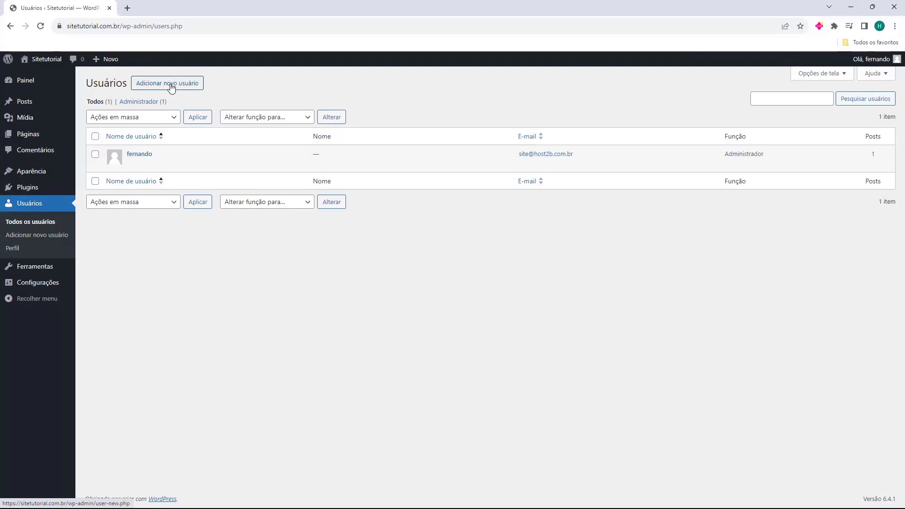
Start a new user with the username Tutorial and the new user's e-mail address
click(171, 88)
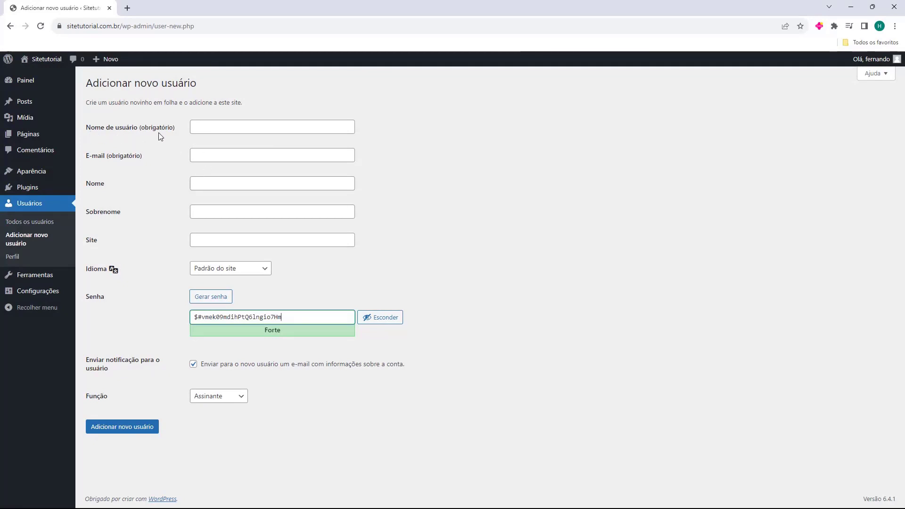
click(195, 129)
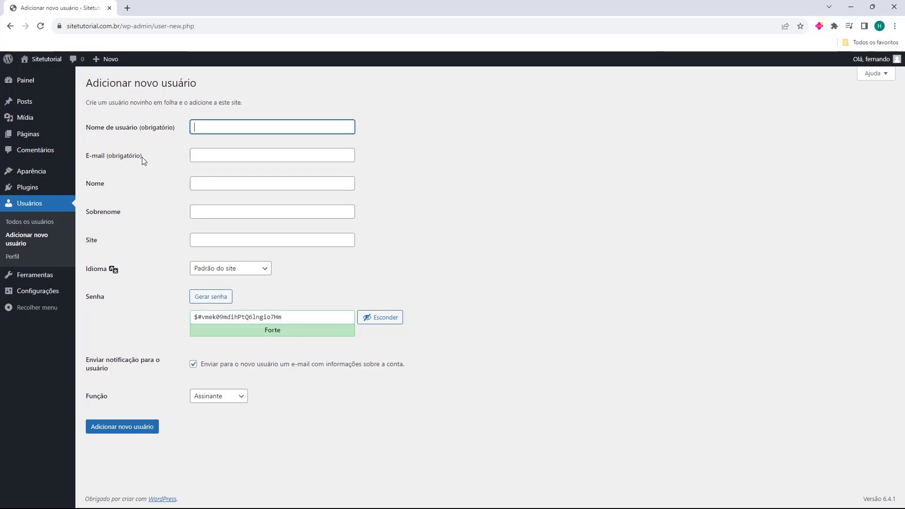
click(208, 155)
click(209, 128)
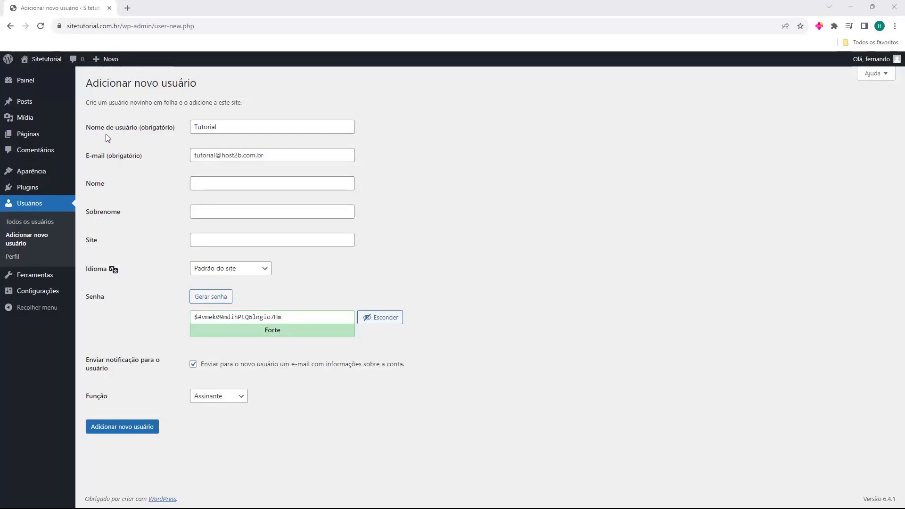
click(226, 127)
drag(210, 128, 191, 128)
click(177, 129)
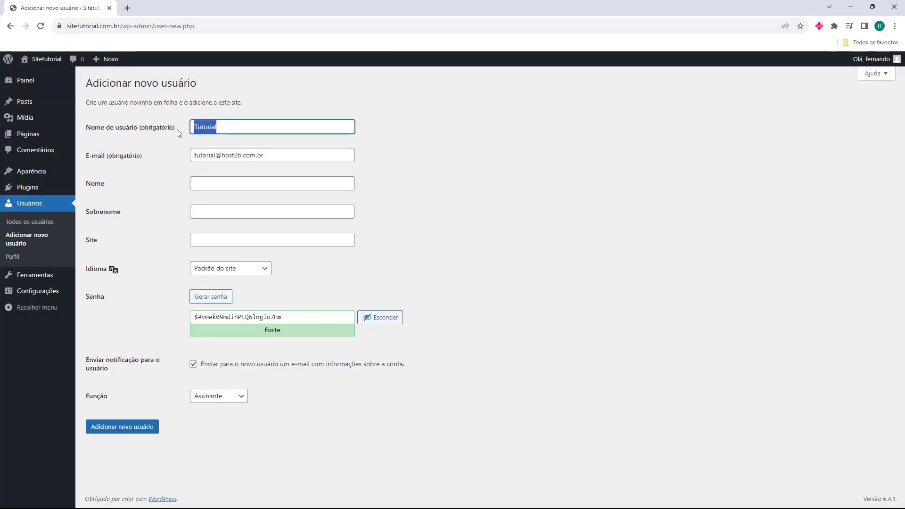
click(176, 129)
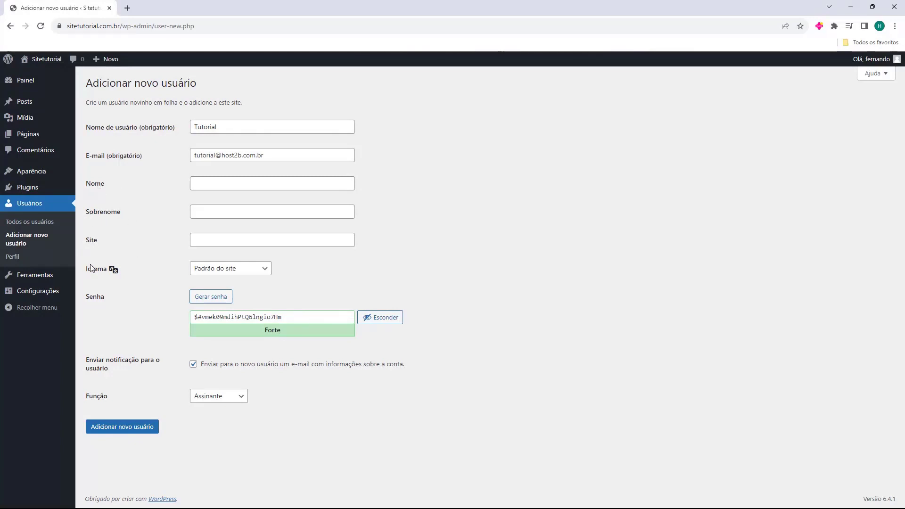
Keep the site's default language and generate a fresh strong password
click(214, 272)
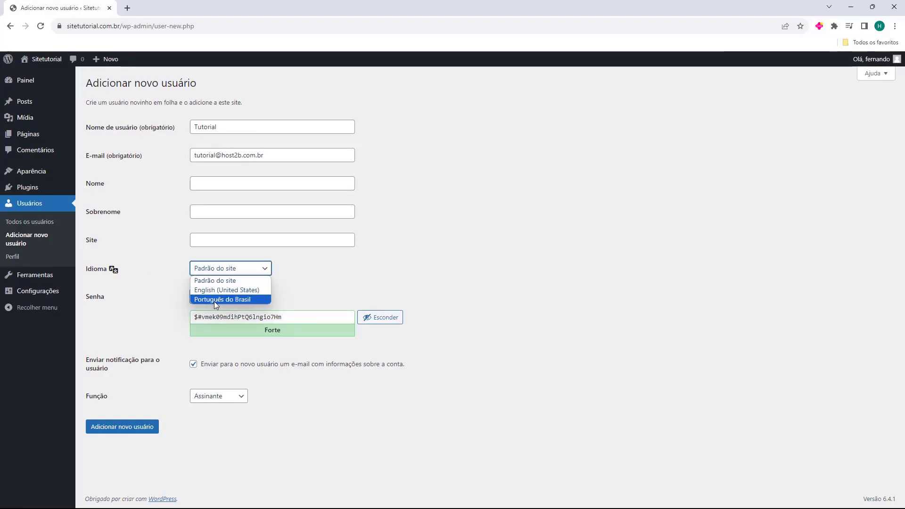
click(221, 268)
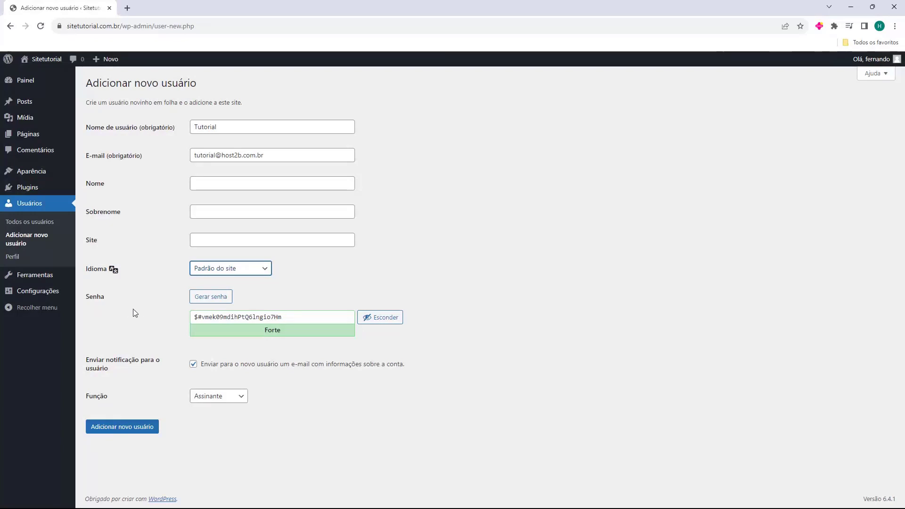
click(207, 301)
click(208, 301)
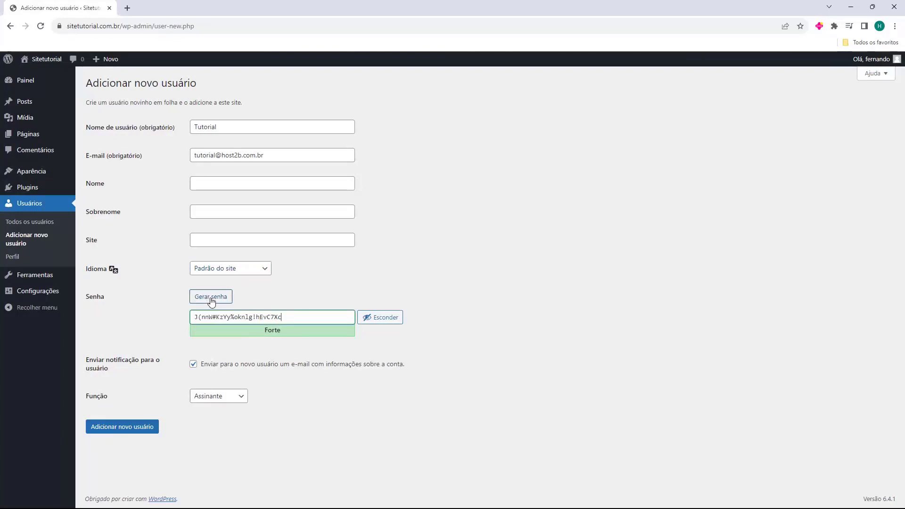
Overwrite the generated password with your own custom password rated Forte
click(208, 301)
click(208, 301)
click(208, 301)
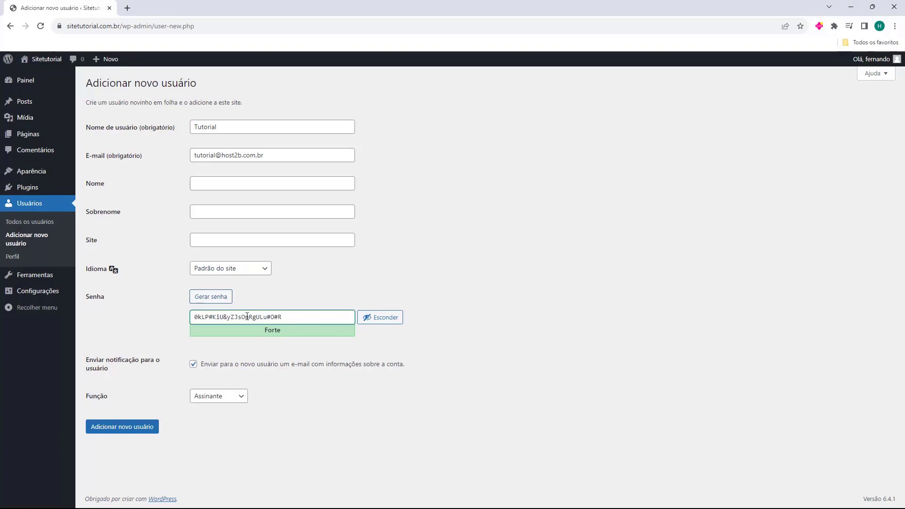
triple_click(227, 316)
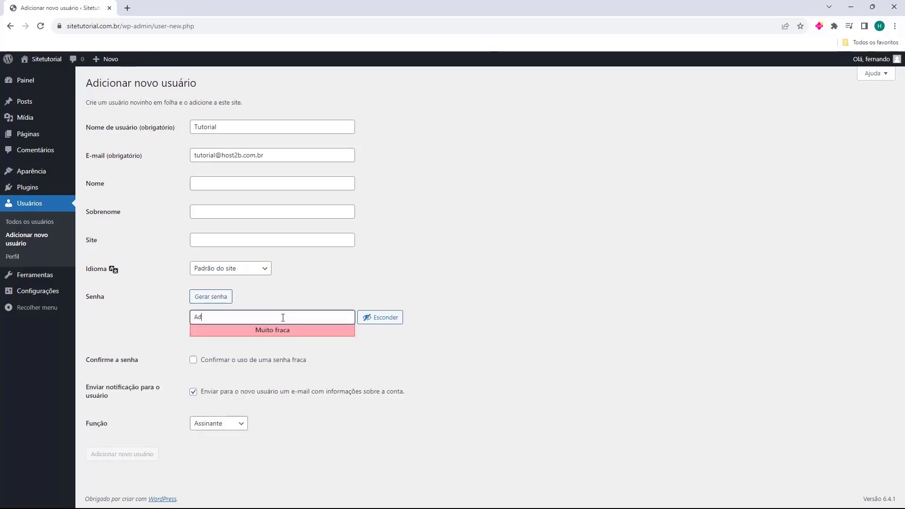
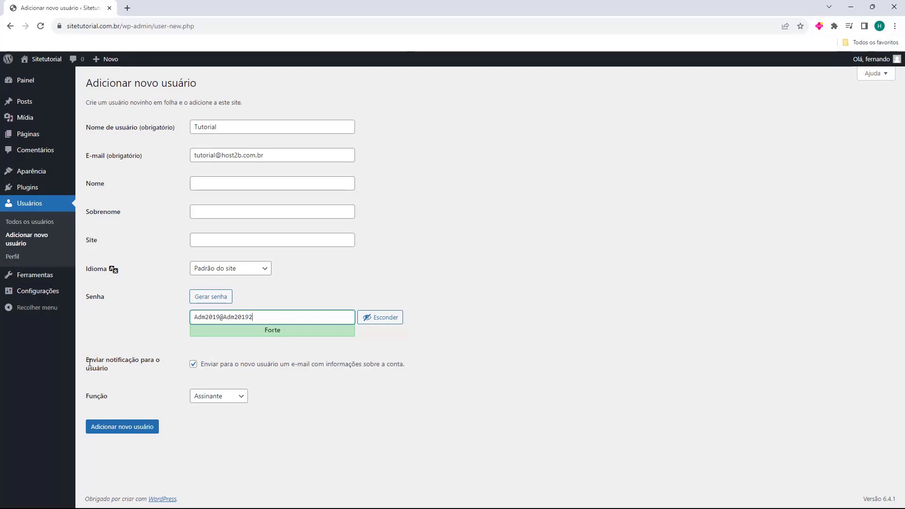
drag(86, 364, 111, 357)
click(112, 357)
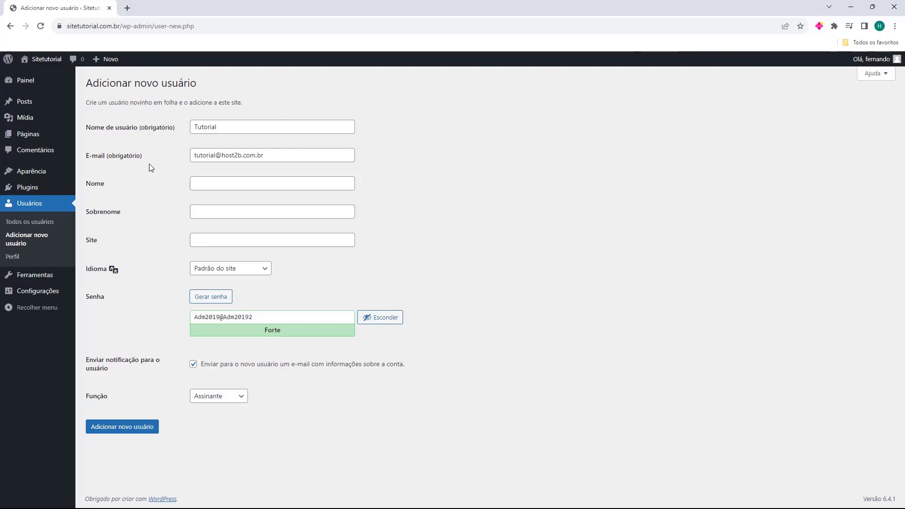
Turn off the account-details e-mail and set the role to Autor instead of Colaborador
click(193, 364)
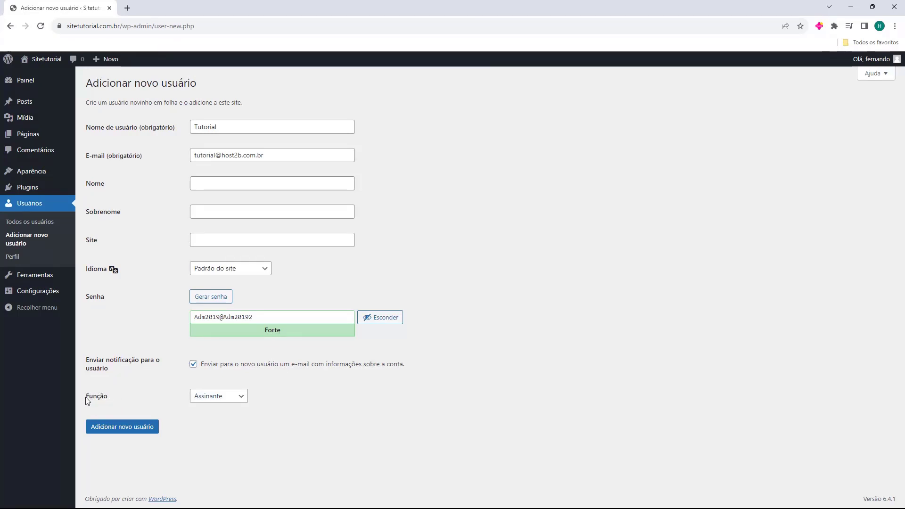
click(210, 401)
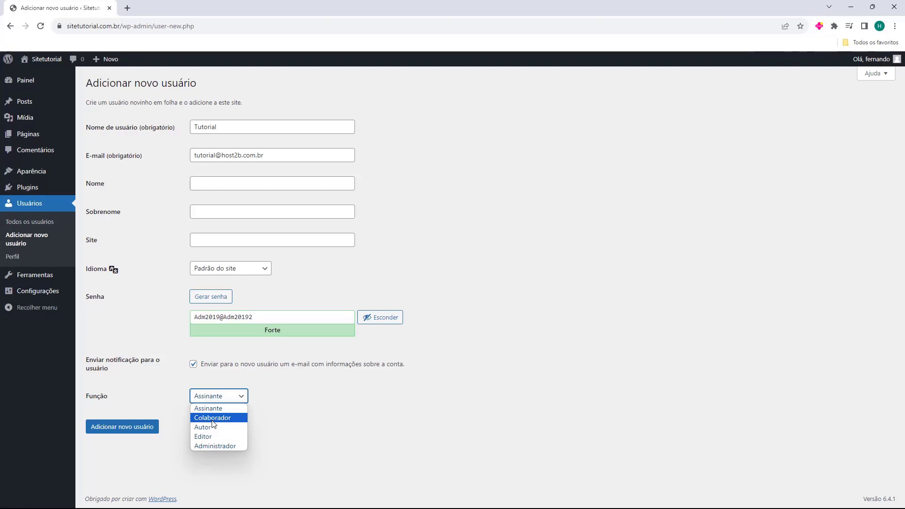
click(213, 421)
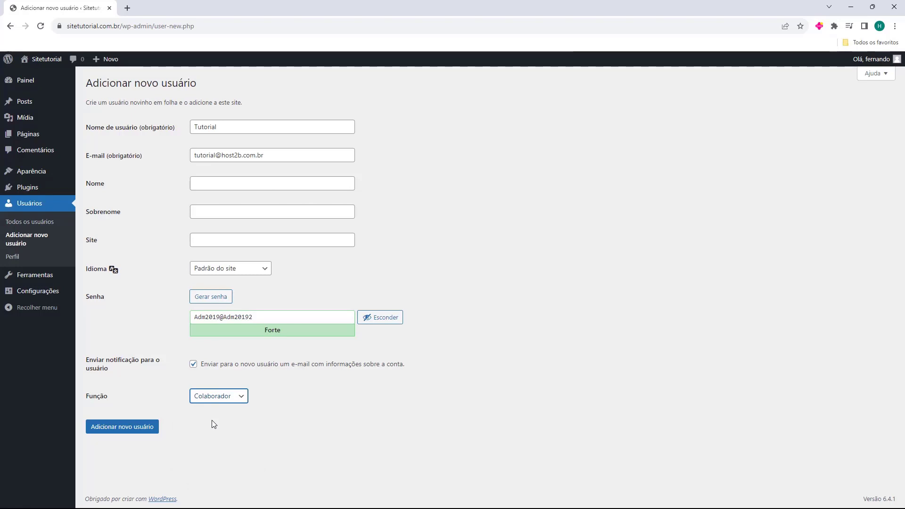
click(237, 399)
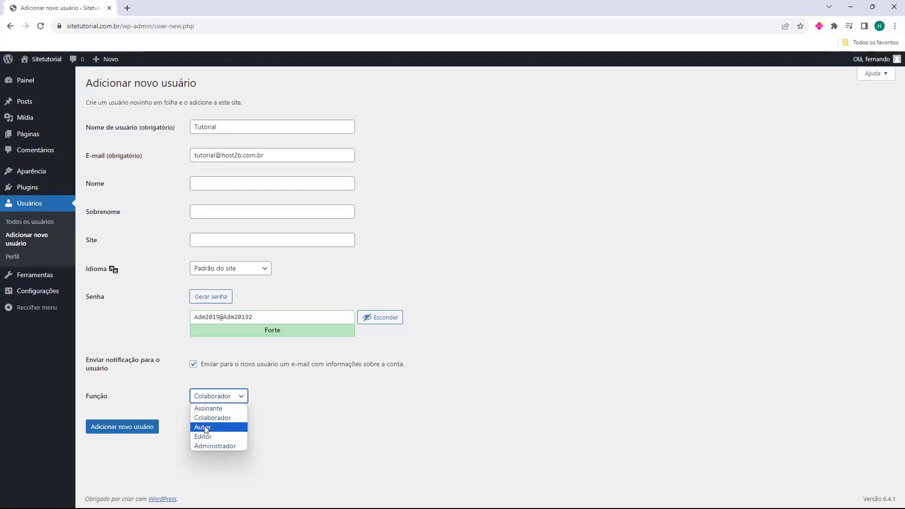
click(205, 428)
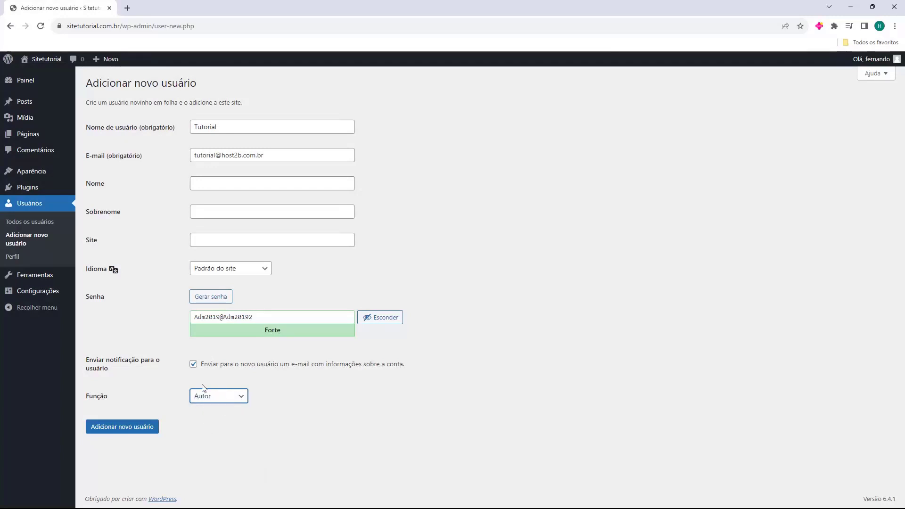
Switch the Função role from Autor to Editor
click(235, 393)
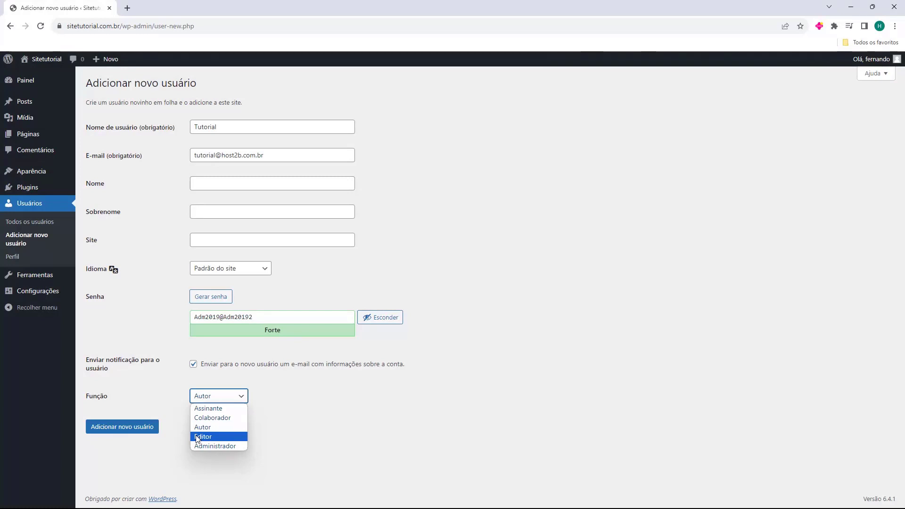
click(198, 446)
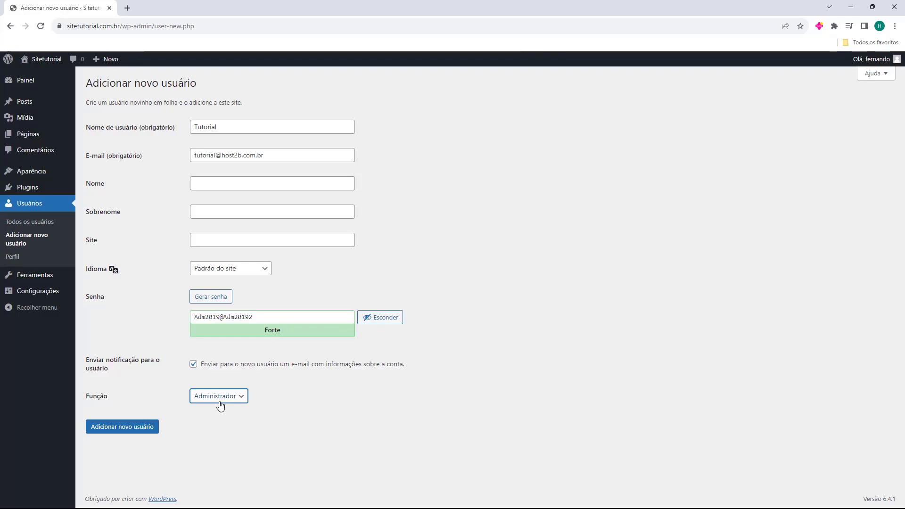
click(220, 402)
click(204, 437)
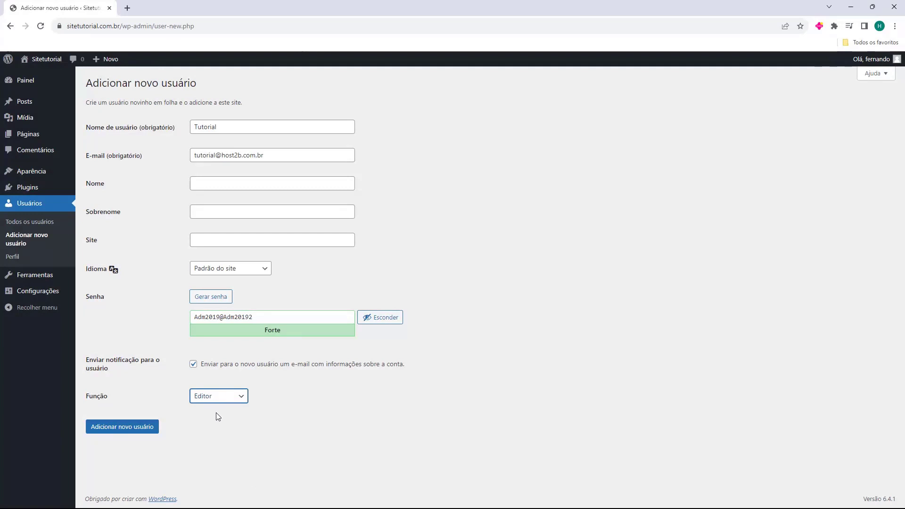
click(204, 412)
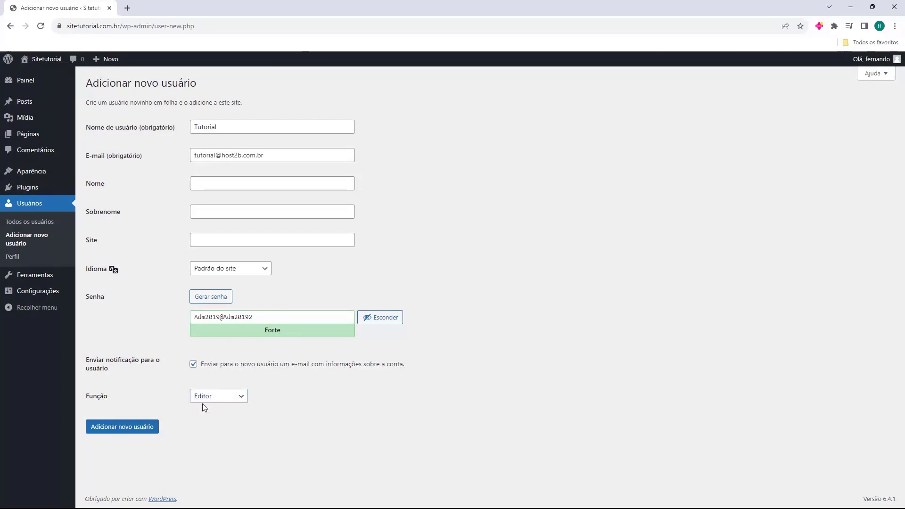
Submit the form so Tutorial appears in the Usuários list as an Editor
click(121, 427)
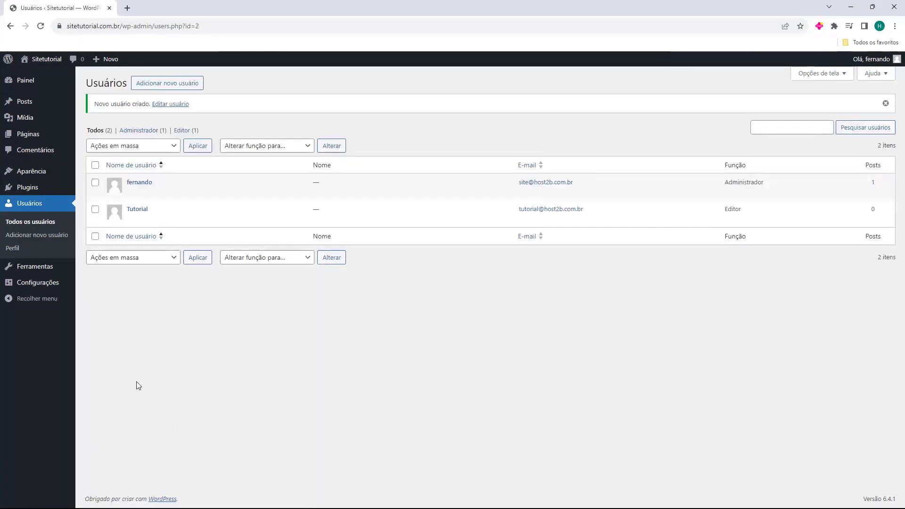
mouse_move(174, 214)
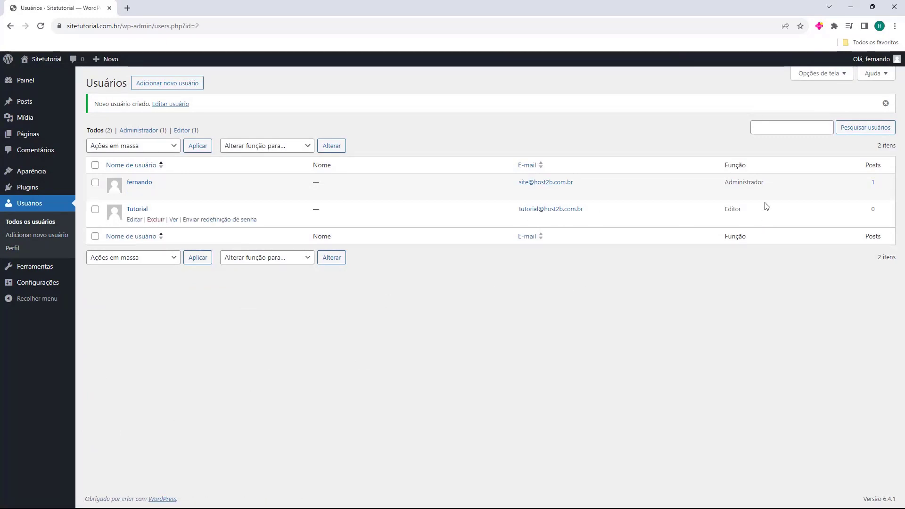
mouse_move(737, 221)
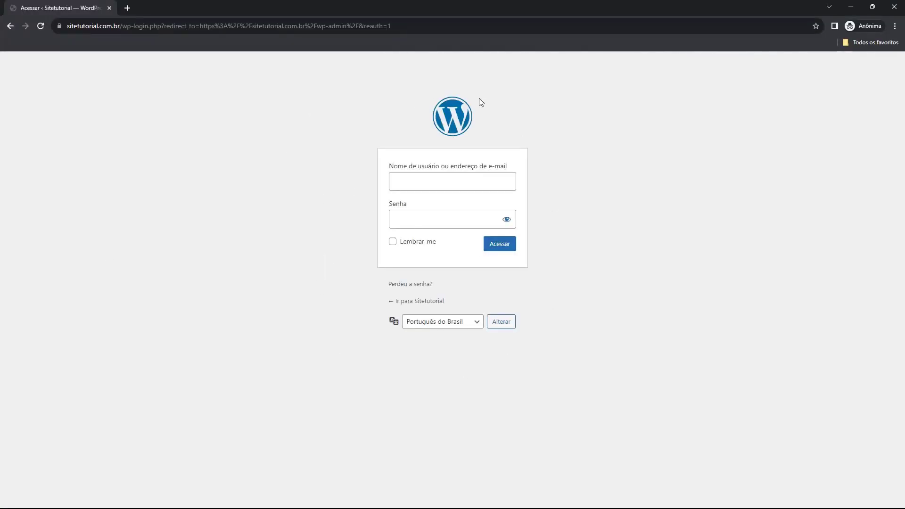
Log in on wp-login.php as tutorial with the pasted password
click(412, 183)
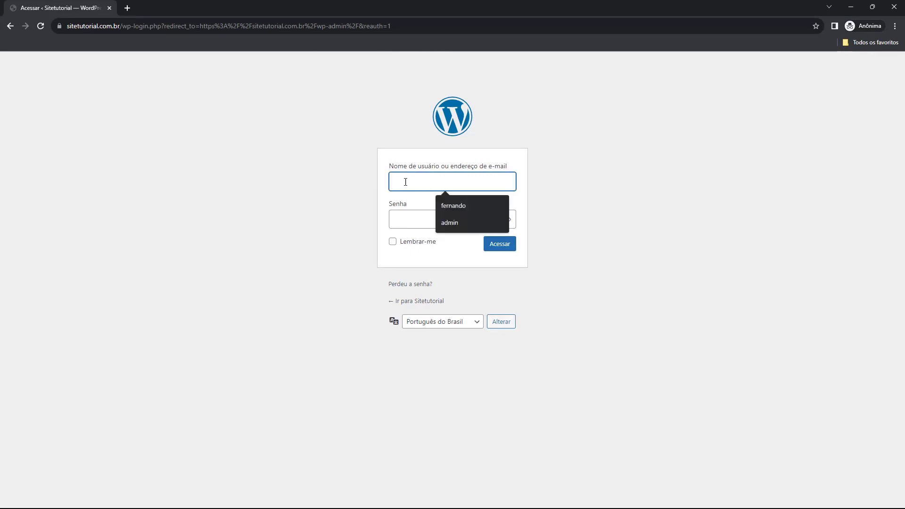
click(365, 181)
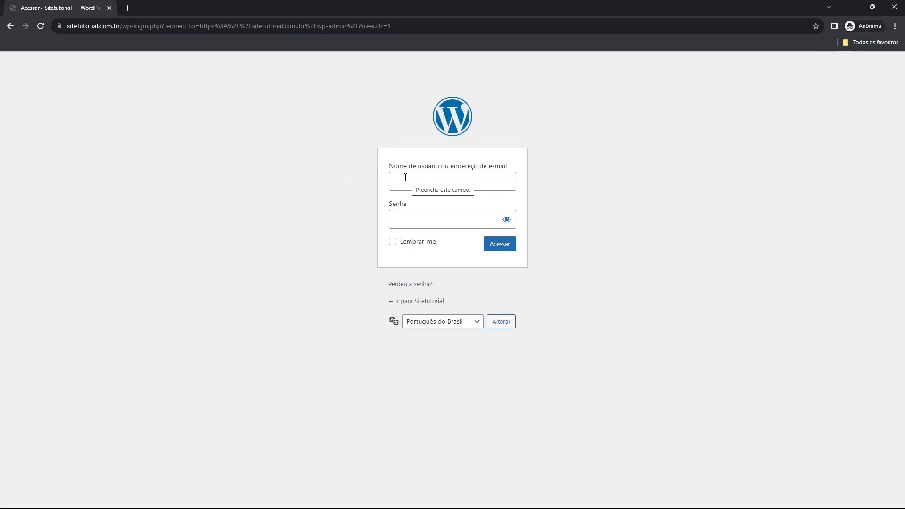
click(406, 177)
text(tutorial)
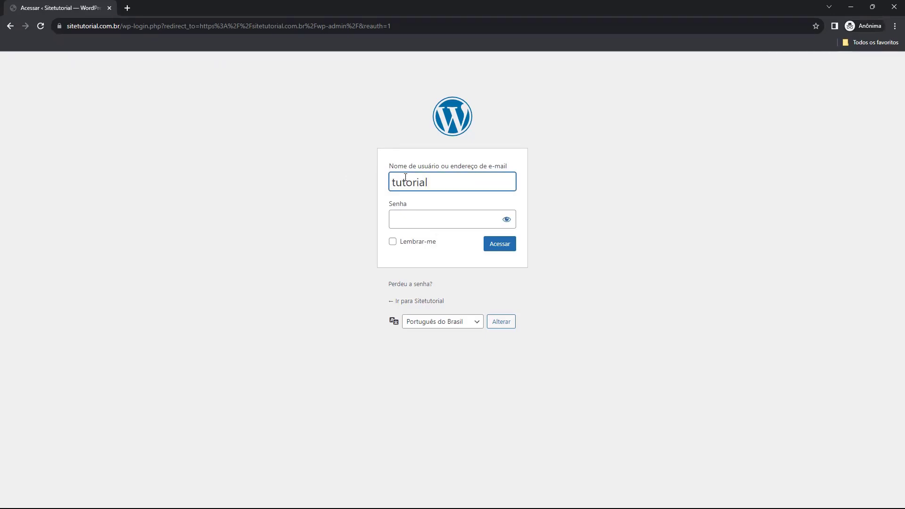
click(401, 217)
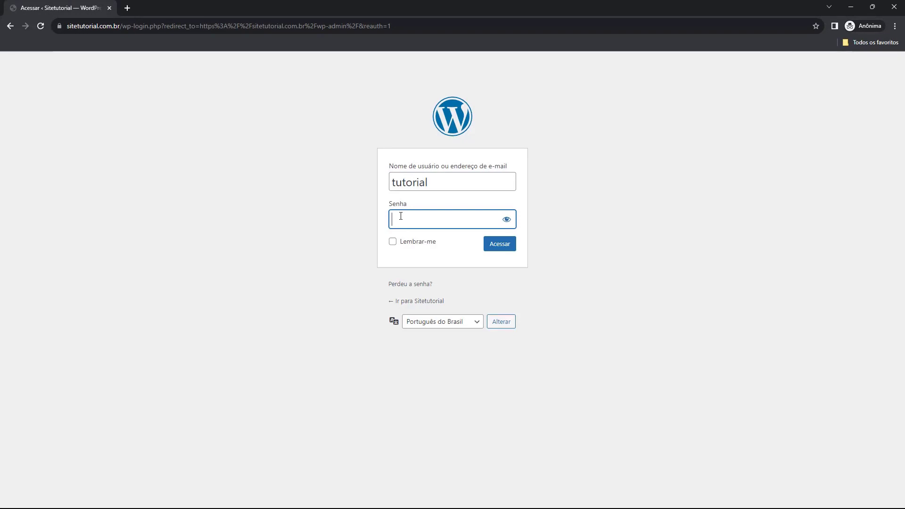
key(ctrl+v)
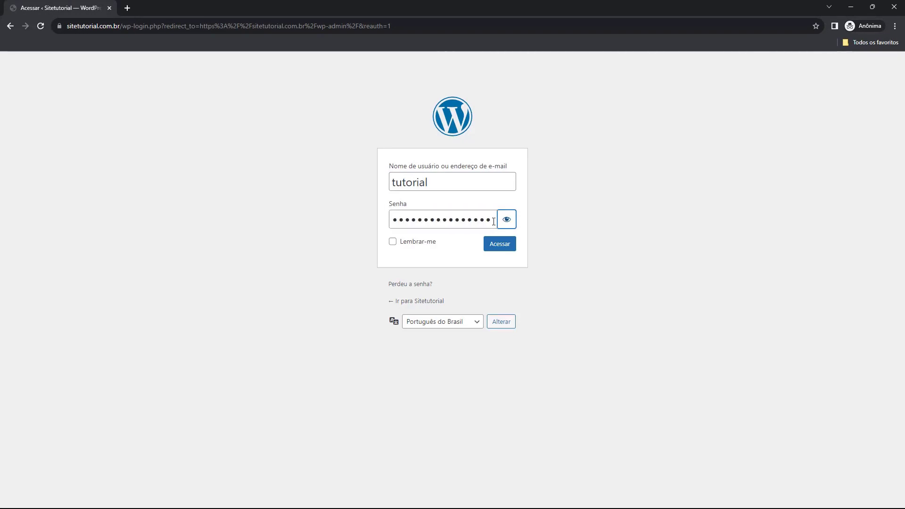
click(506, 219)
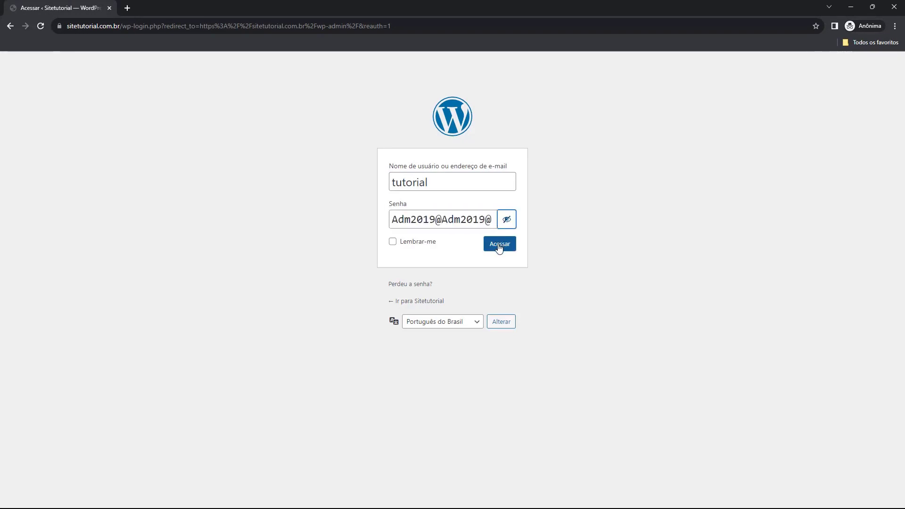
click(499, 244)
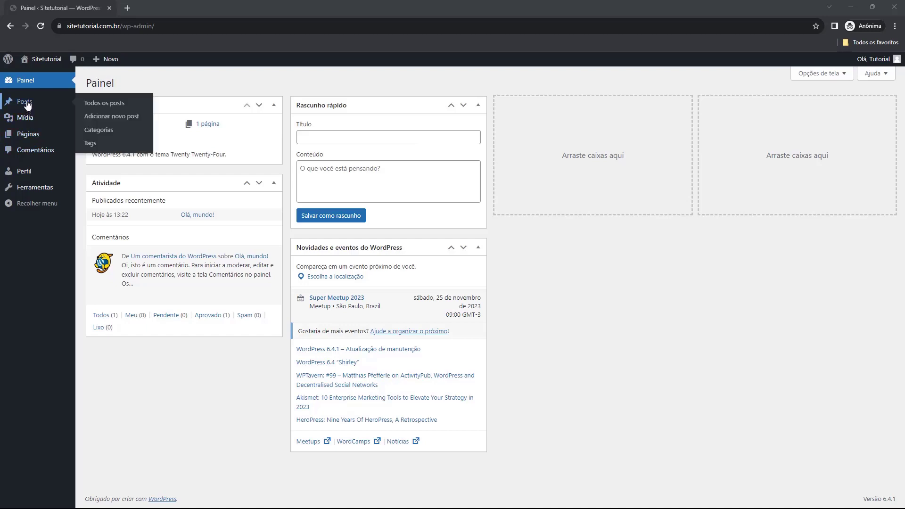
mouse_move(40, 137)
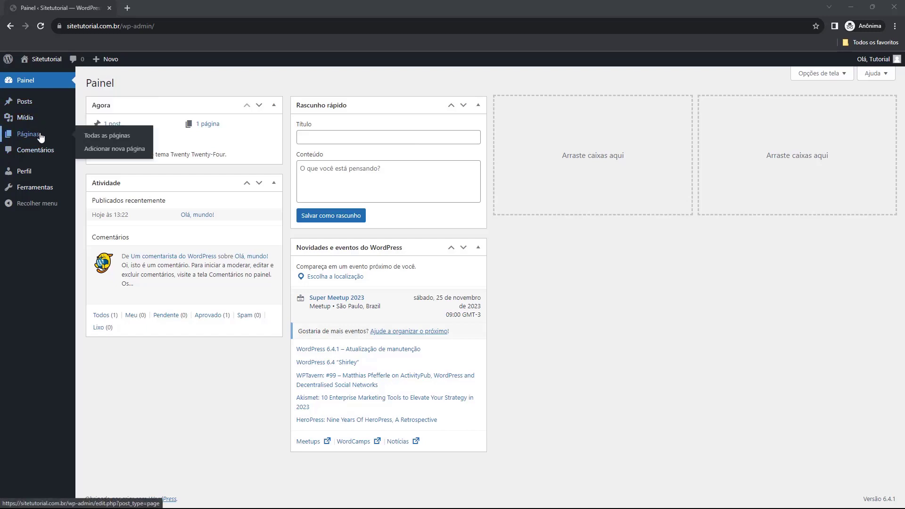